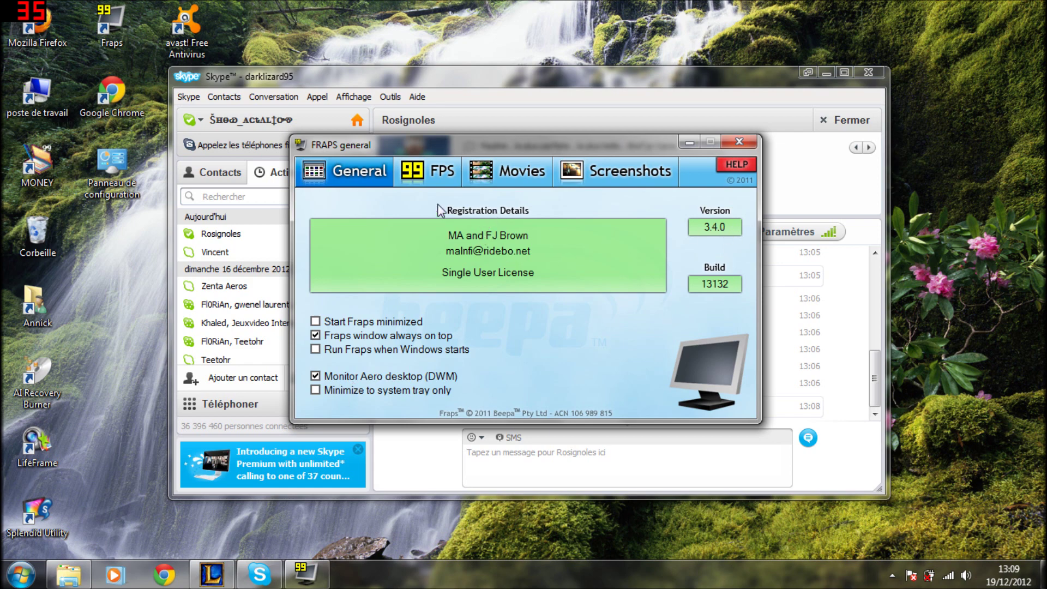
- In the FPS settings, try the overlay in different corners and hidden, ending with the upper-right corner
click(431, 169)
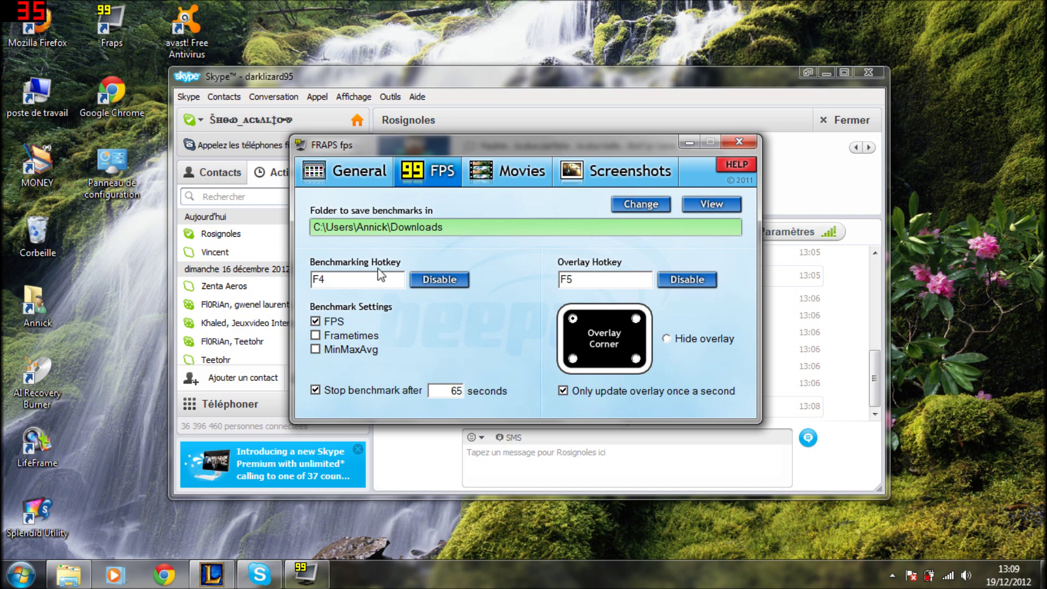
click(316, 321)
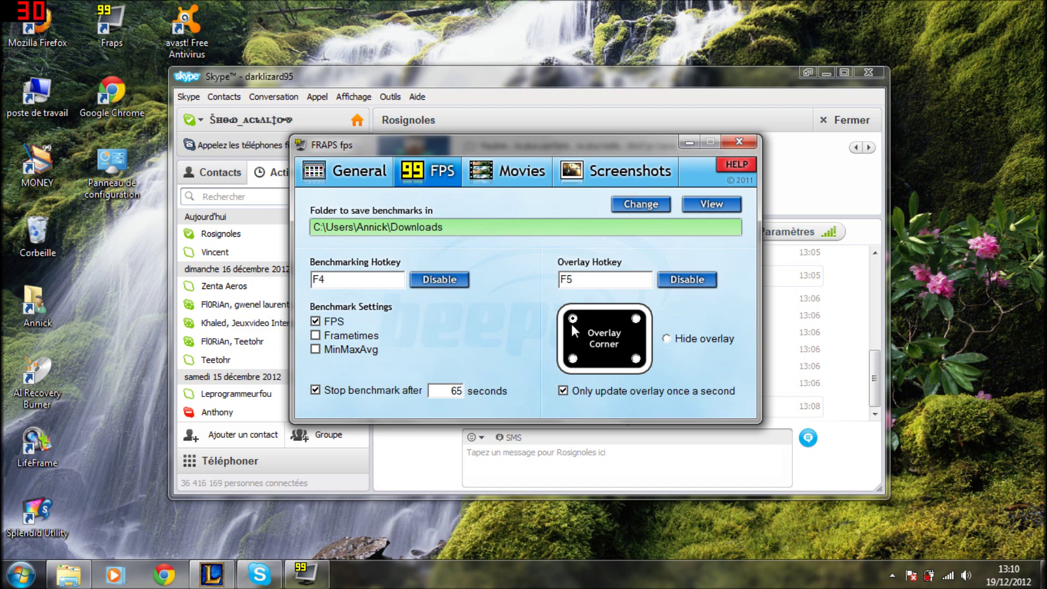
click(572, 359)
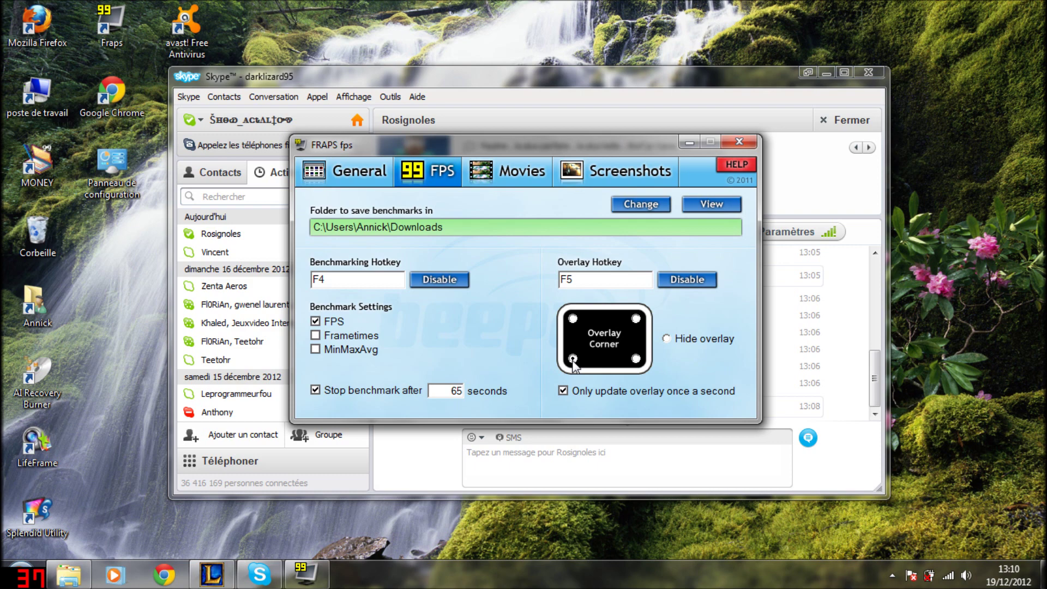
click(636, 359)
click(635, 318)
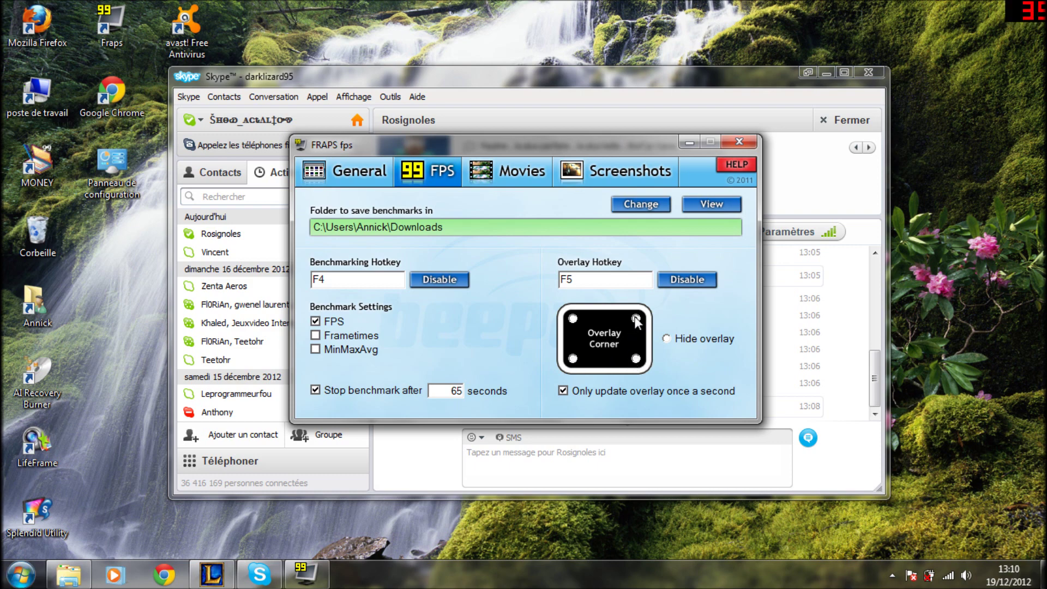
click(667, 339)
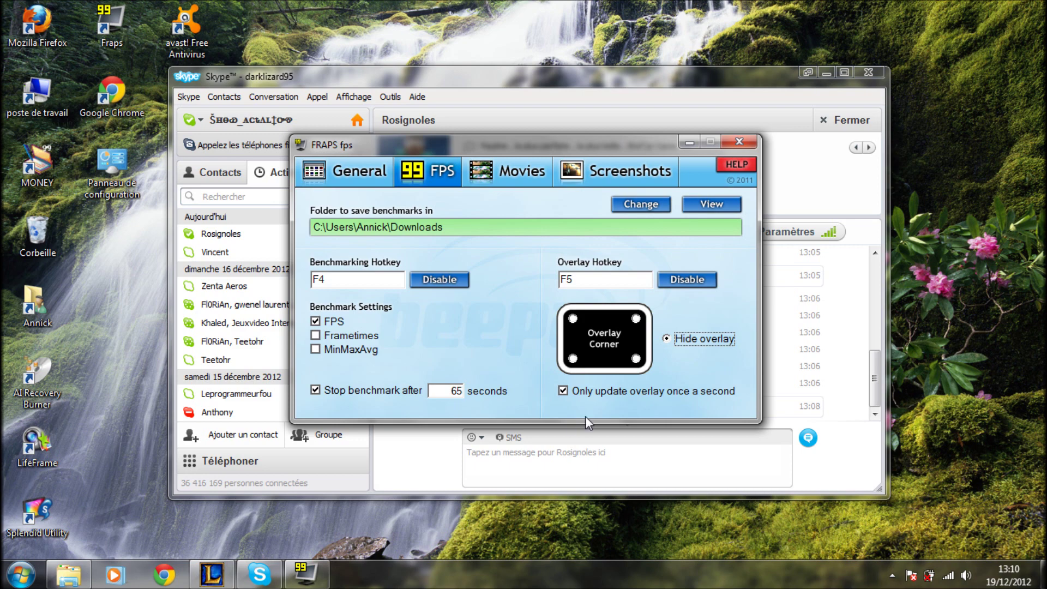
click(636, 318)
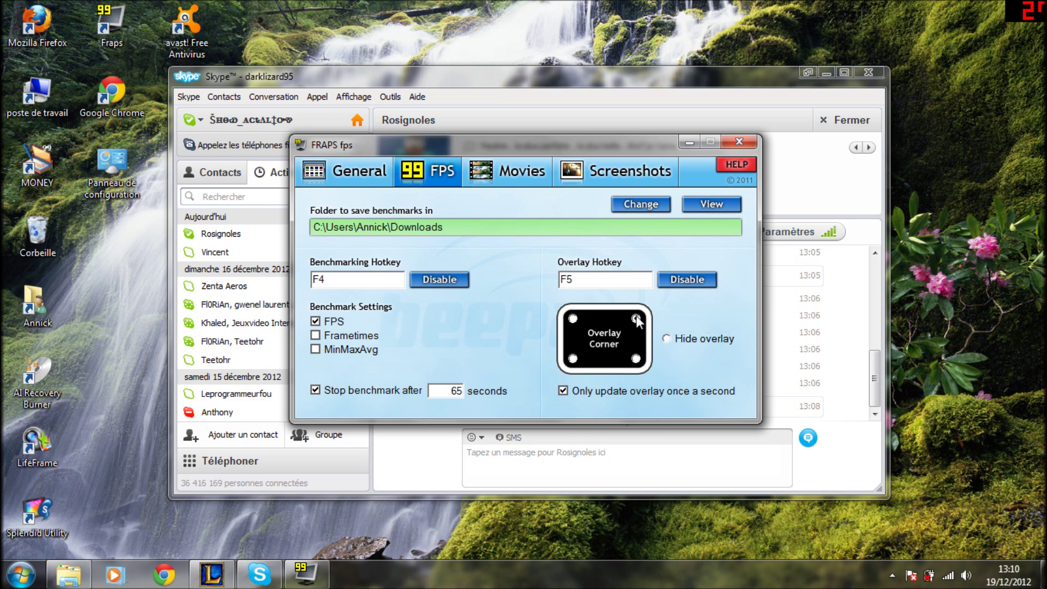
- View the video capture hotkey in the movie settings and set the overlay to hidden in the FPS settings
click(485, 168)
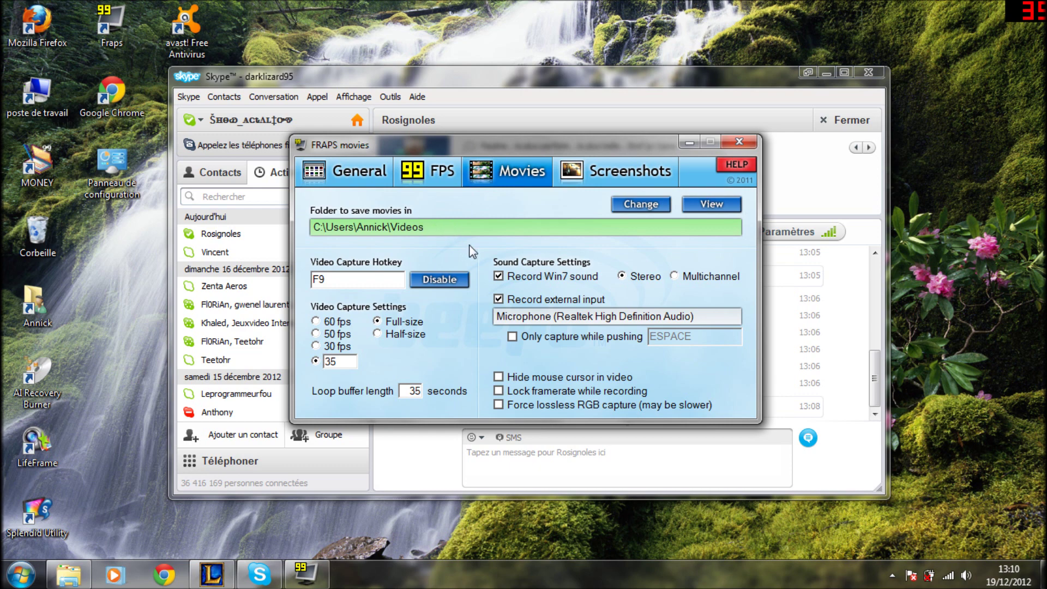
click(338, 279)
click(366, 256)
click(402, 167)
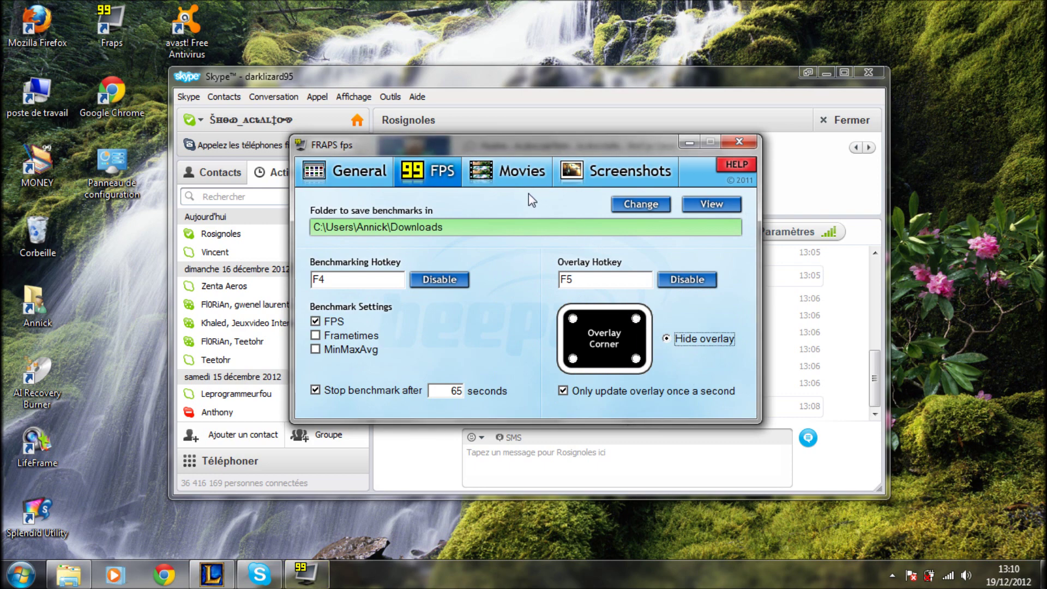
- In the movie settings, select full-size video capture and highlight the loop buffer length
click(518, 171)
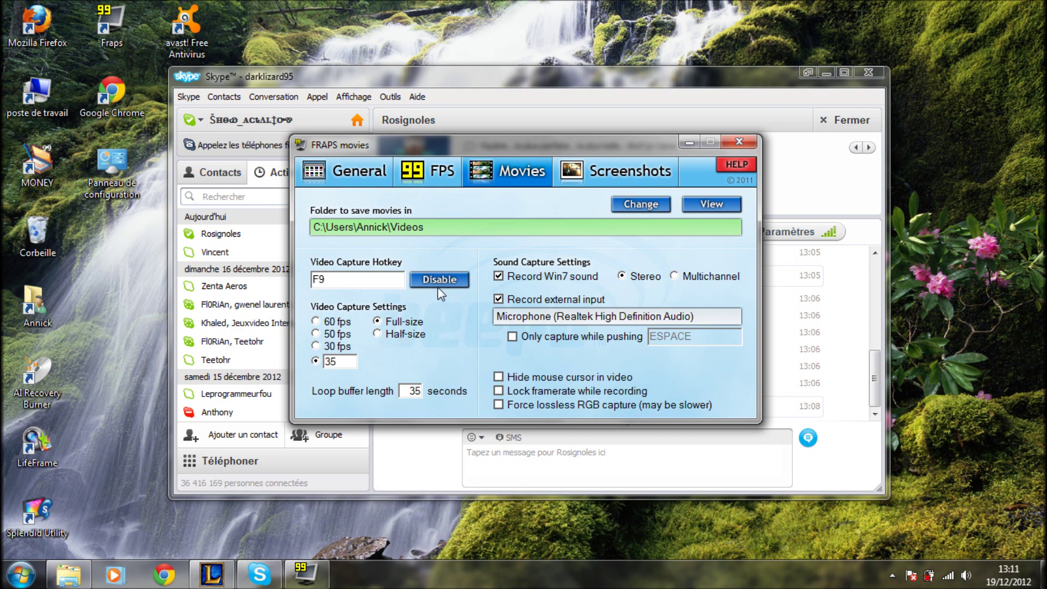
click(380, 323)
click(419, 391)
drag(420, 391, 409, 390)
click(416, 390)
- Switch to Windows Explorer, open the Music library and play "In The End - Linkin Park"
click(32, 573)
click(162, 225)
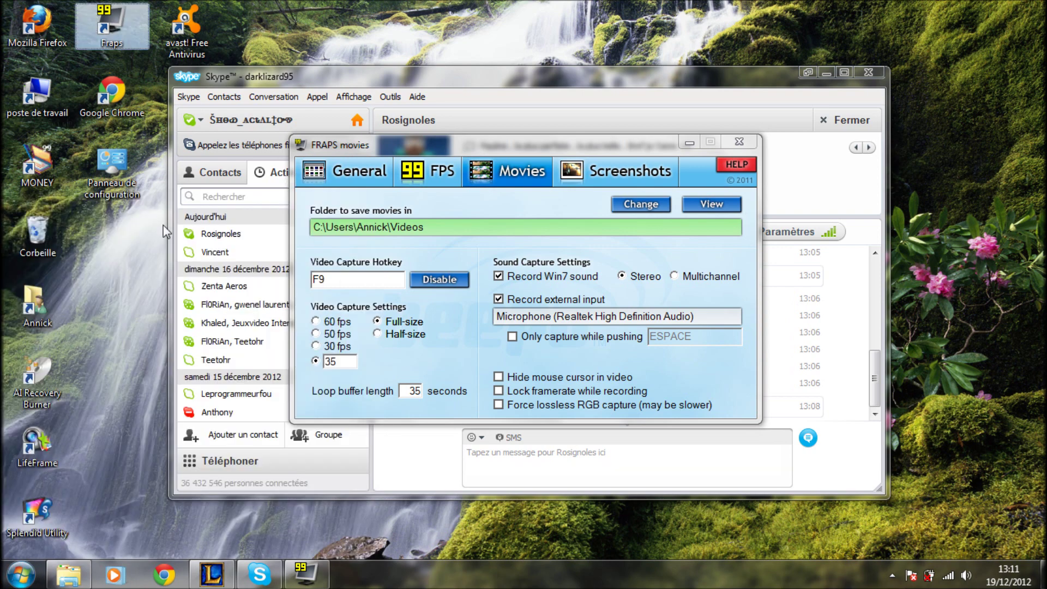
click(84, 564)
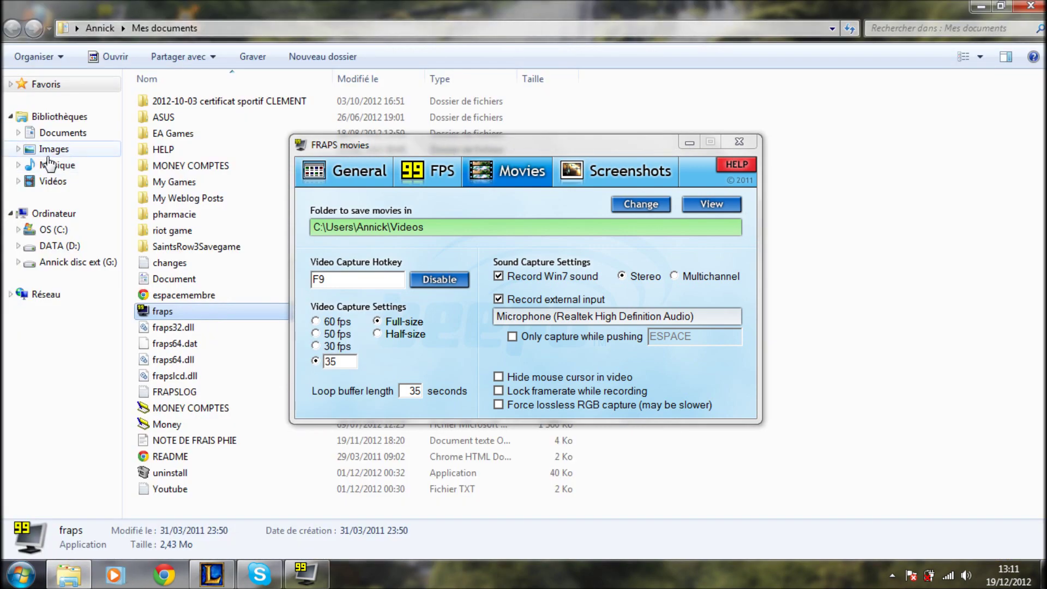
click(83, 181)
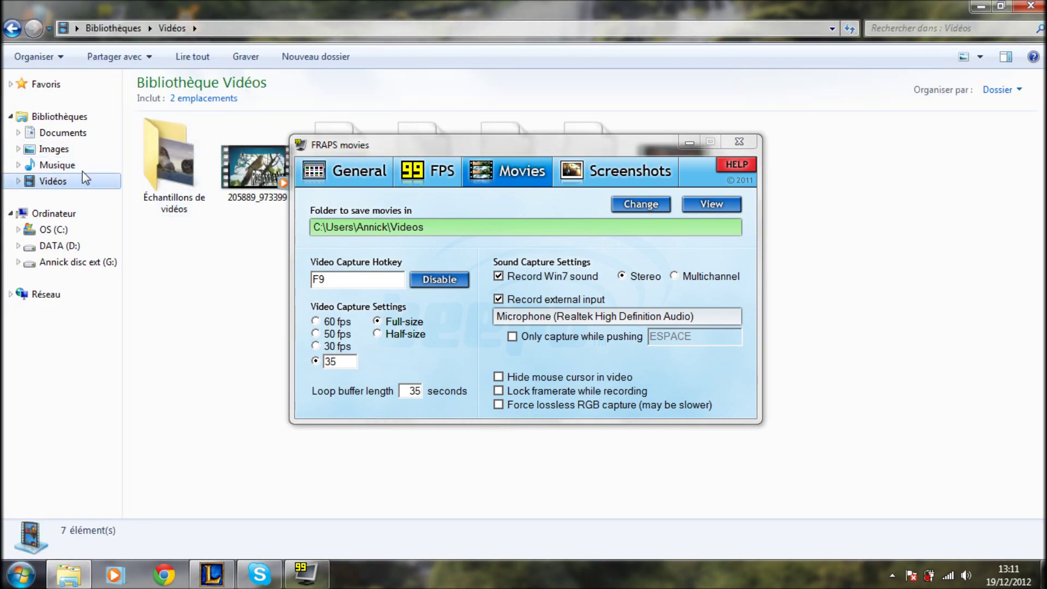
click(77, 164)
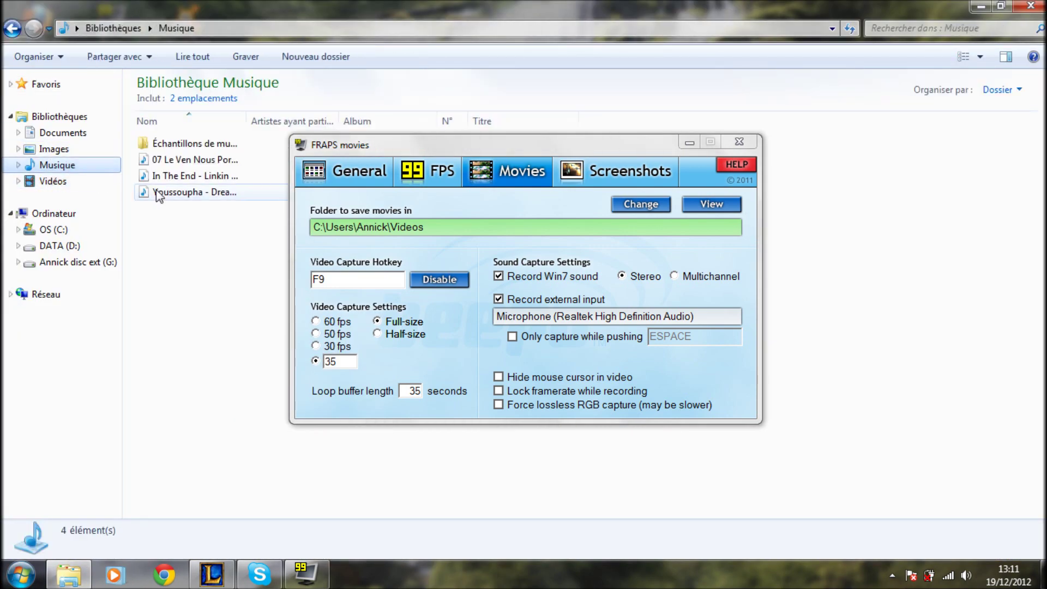
click(200, 177)
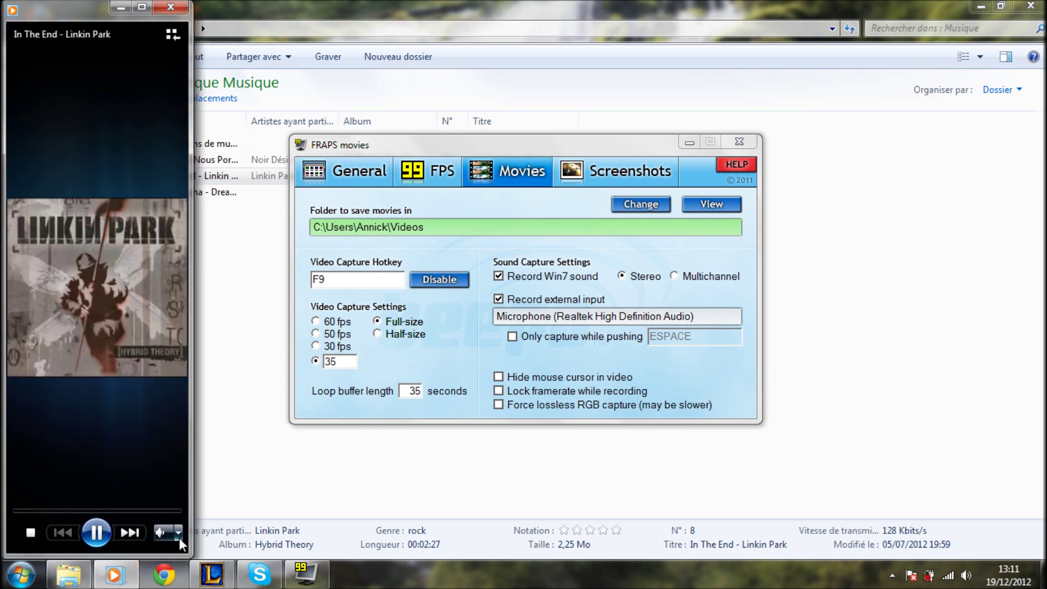
- Lower the playback volume of the song and mute it in the media player
mouse_move(180, 537)
drag(173, 533, 138, 538)
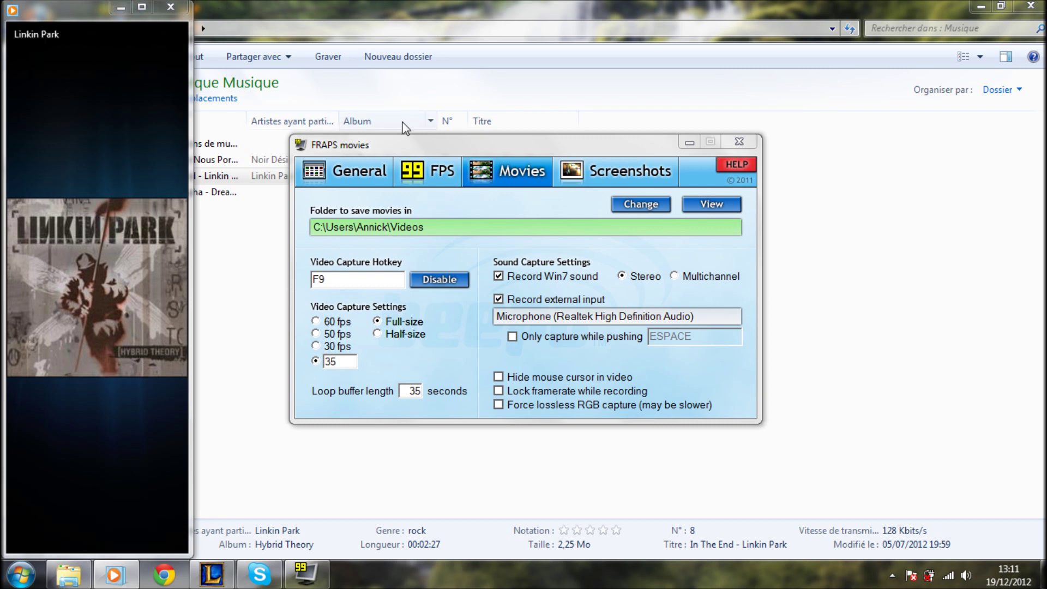
mouse_move(145, 546)
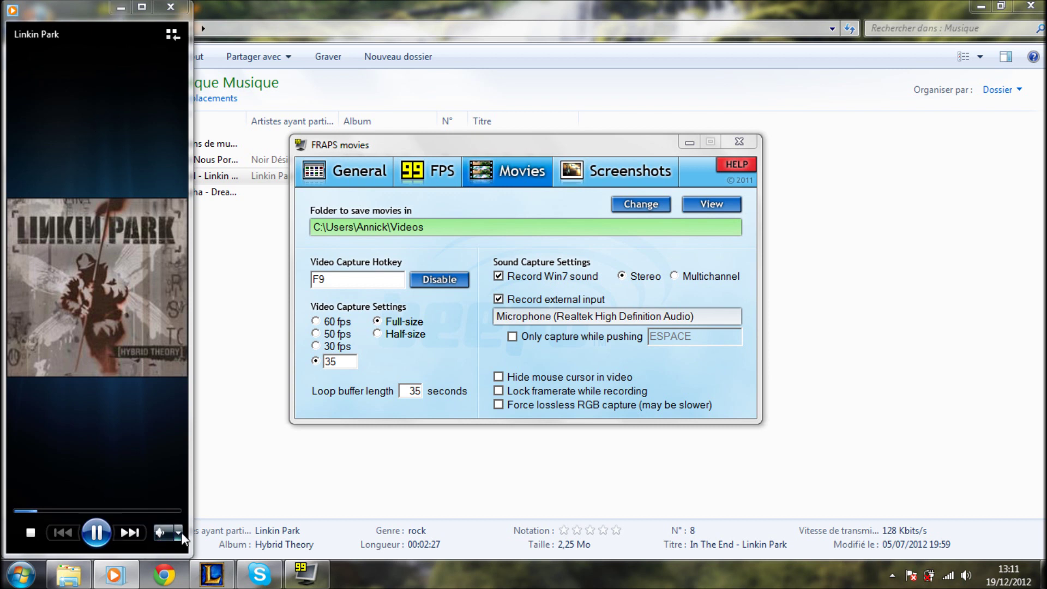
click(160, 532)
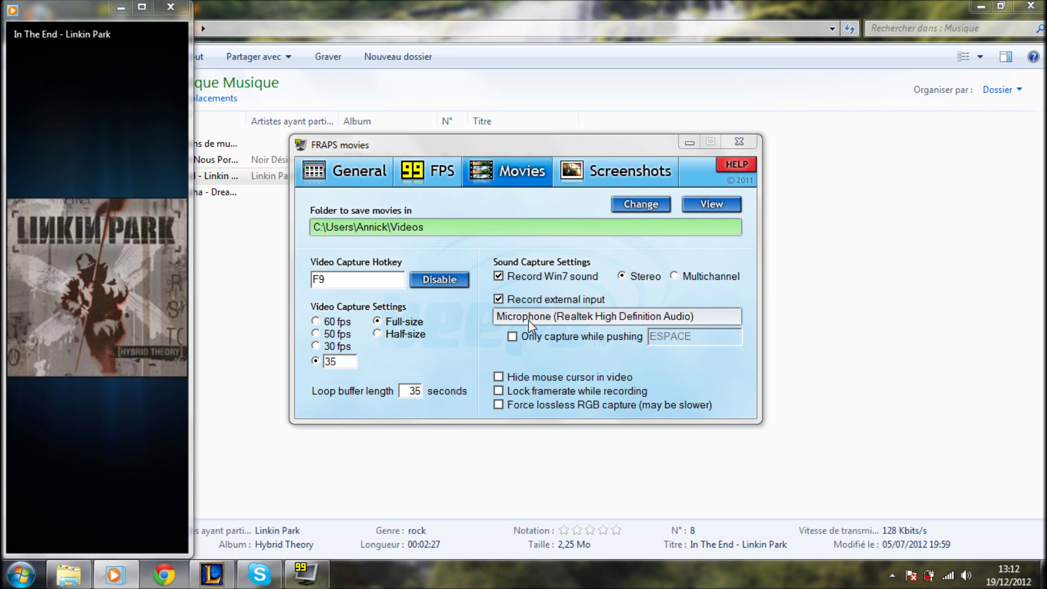
- Try the "Only capture while pushing" option for external input and the folder change for saved movies
click(513, 336)
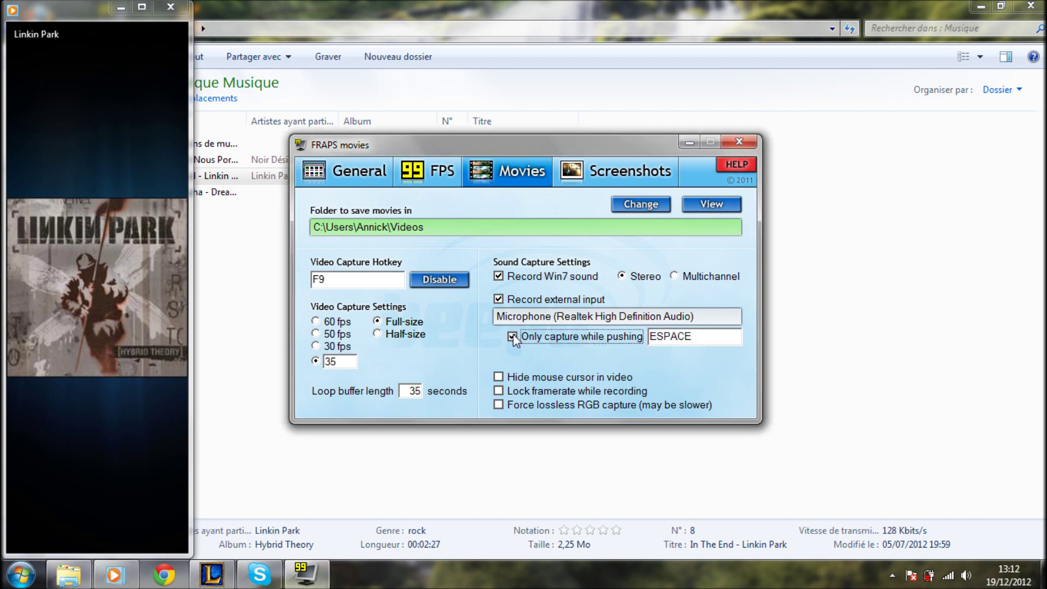
click(512, 337)
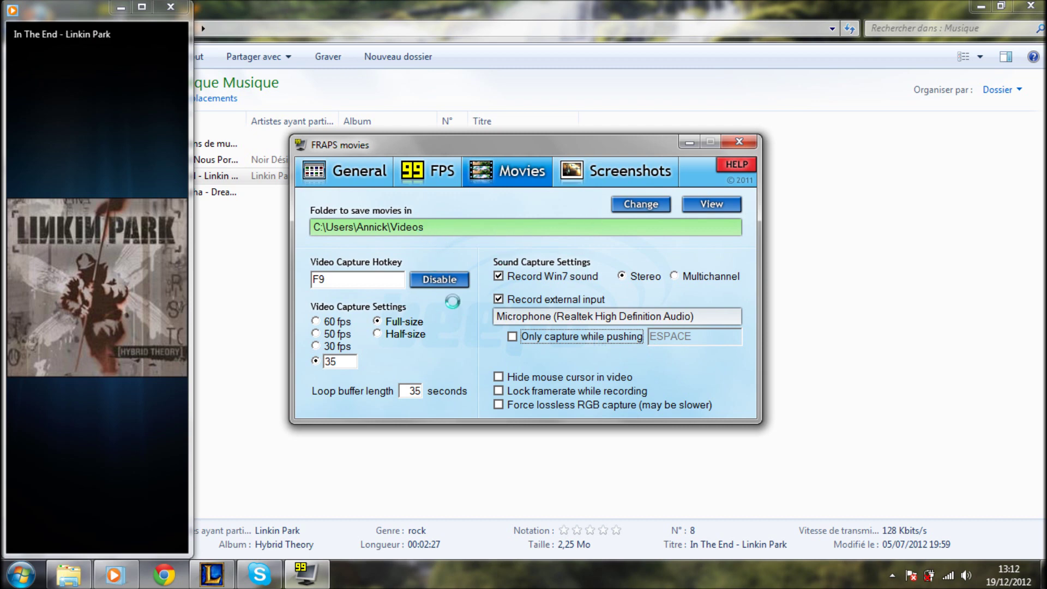
click(641, 204)
click(642, 162)
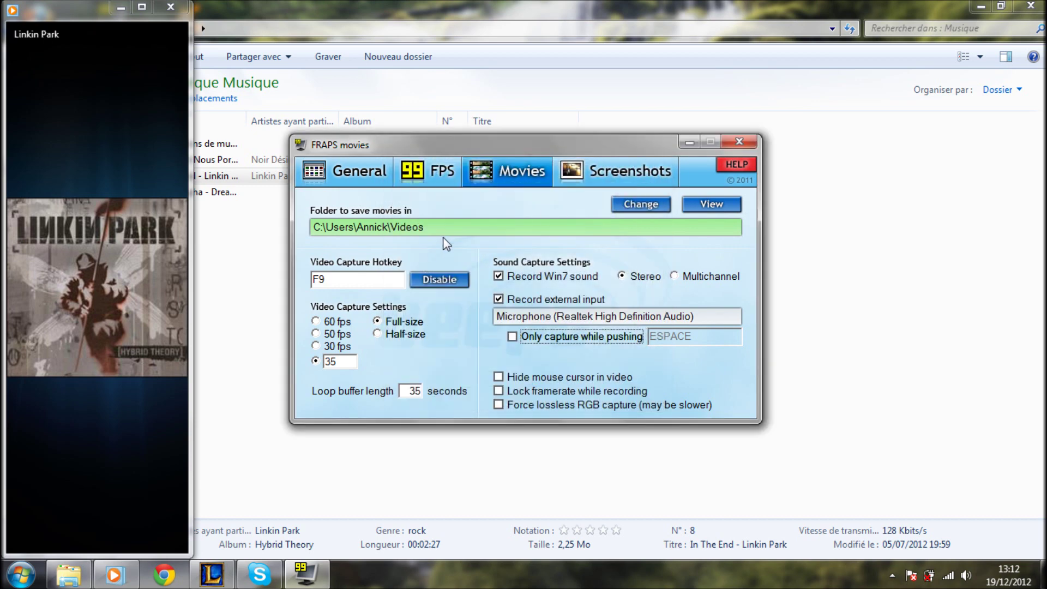
- Close the media player playing the song
click(171, 7)
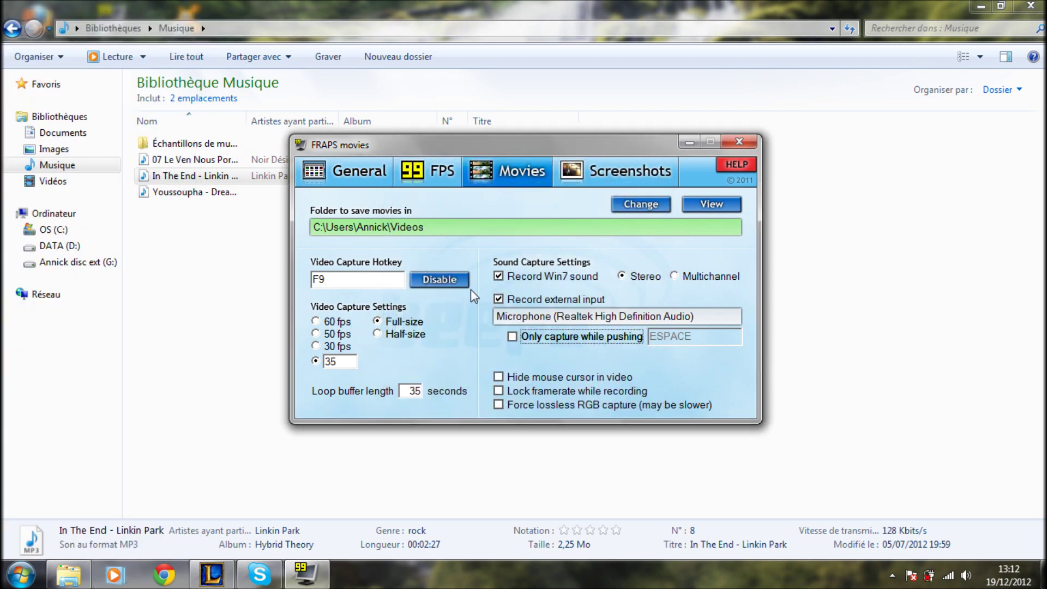
- In the screenshot settings, try the JPG and TGA image formats and set the format to BMP
click(627, 169)
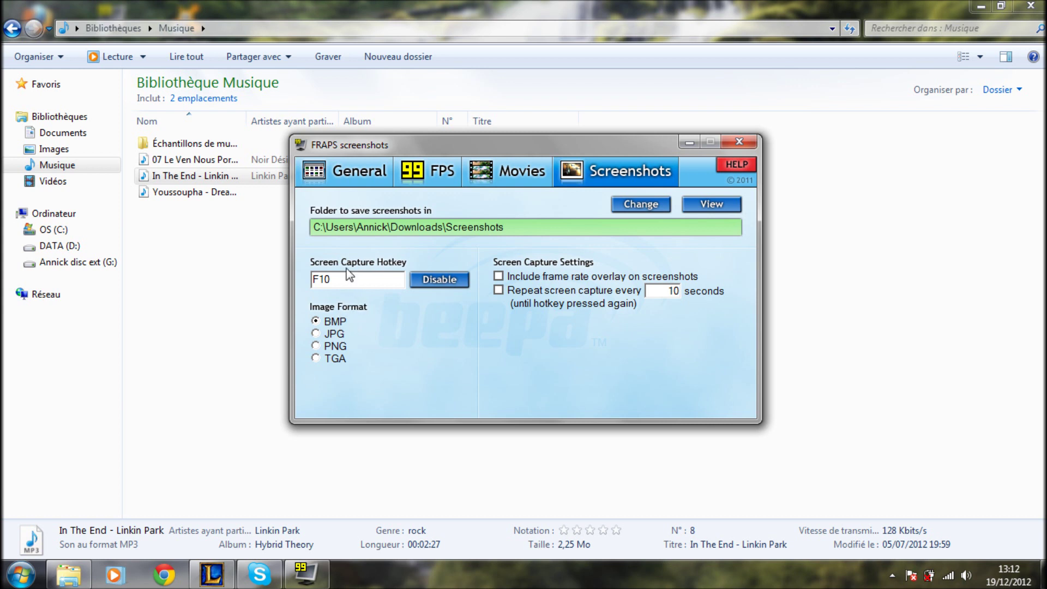
click(319, 332)
click(316, 358)
click(317, 322)
- Toggle the frame rate overlay on screenshots on and off again, and set the repeat capture interval to 10 seconds
click(498, 276)
click(499, 276)
double_click(674, 290)
text(10)
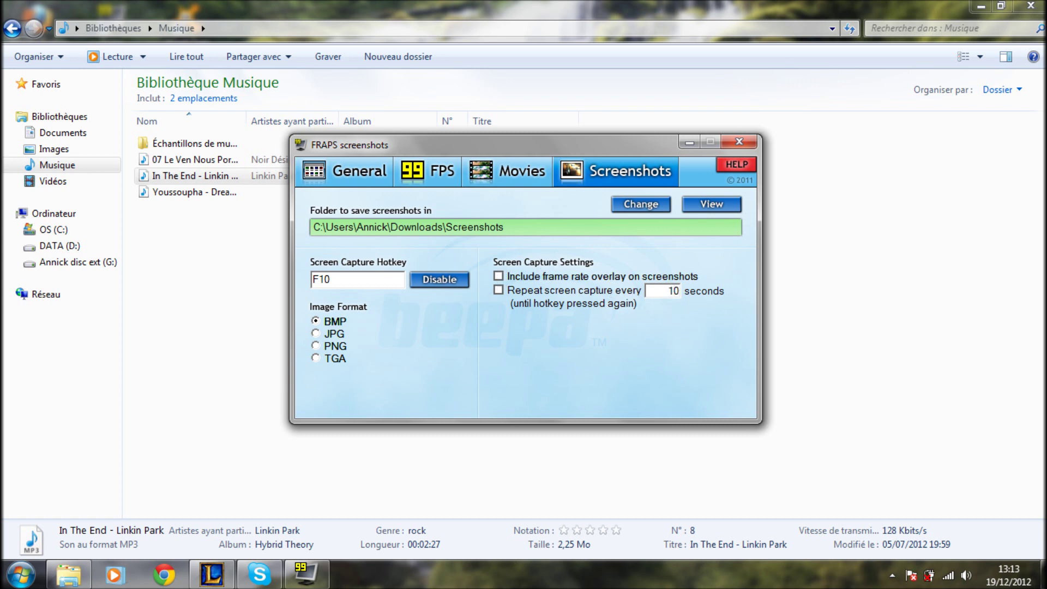